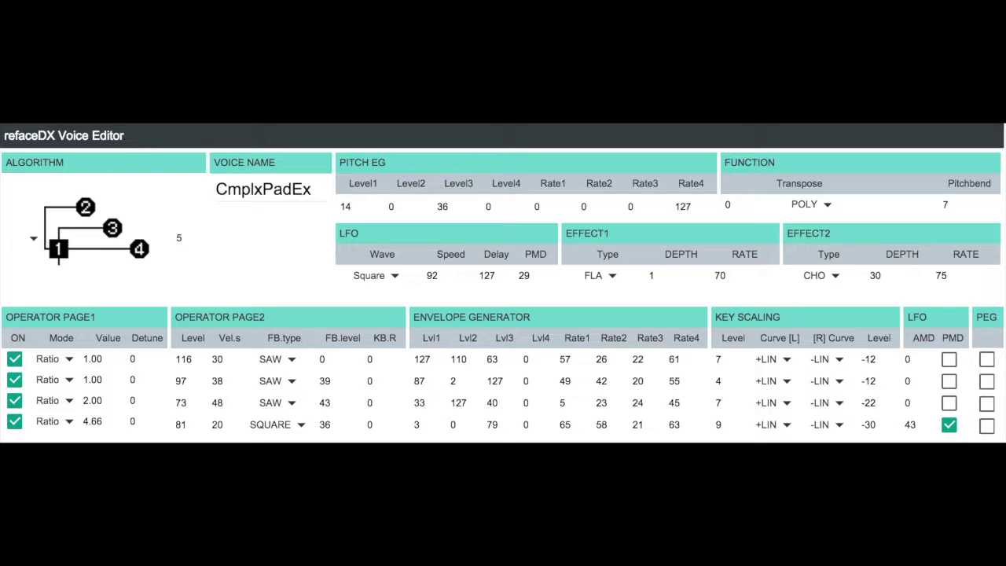
Set Effect 1 and Effect 2 to THRU, bypassing flanger and chorus, and switch off operator 3.
left_click(178, 254)
left_click(611, 275)
left_click(611, 276)
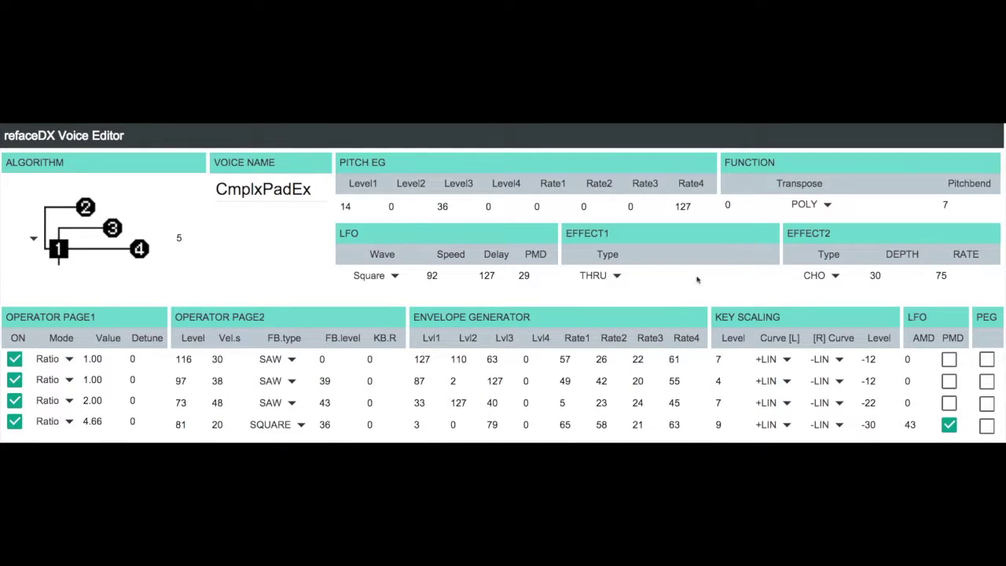
left_click(836, 277)
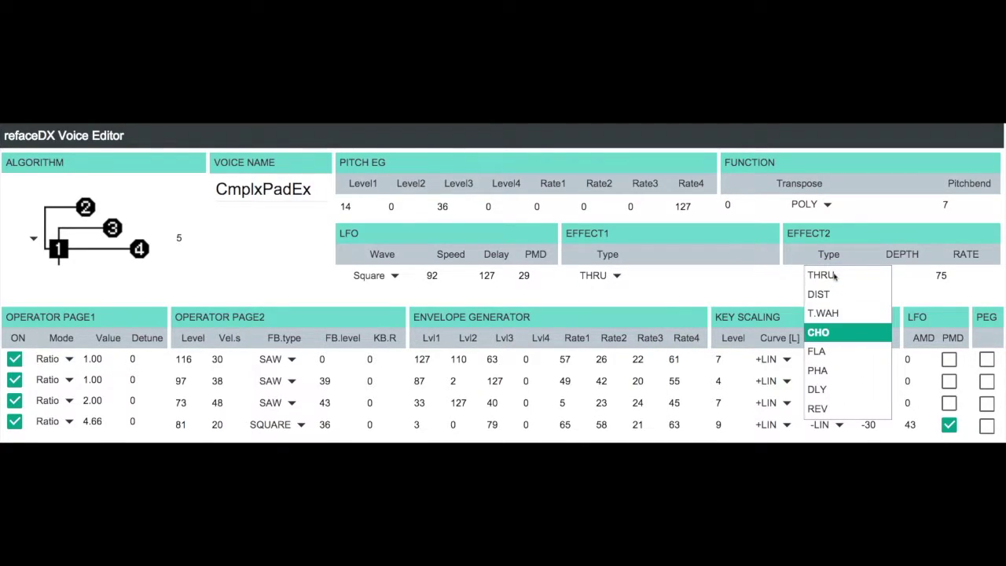
left_click(837, 276)
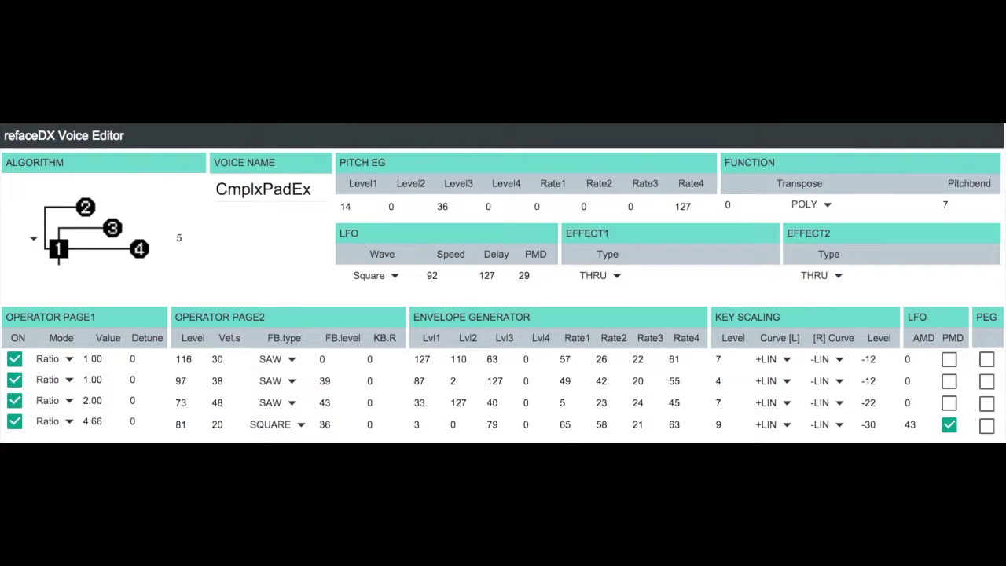
left_click(14, 400)
Switch off operators 4 and 2 in Operator Page1.
left_click(14, 422)
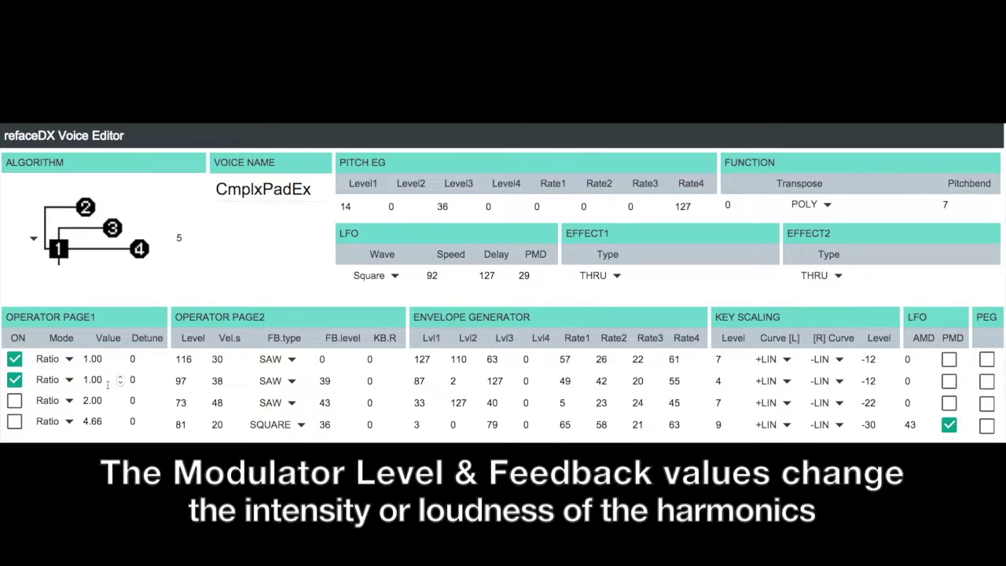
left_click(14, 381)
Turn operator 3 back on, then switch it off again.
left_click(15, 401)
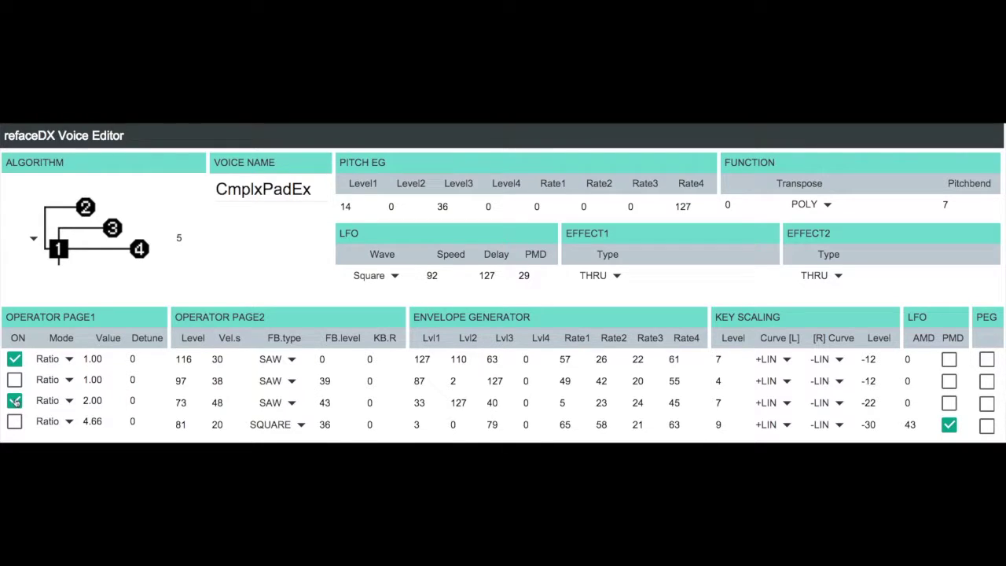
left_click(14, 401)
Turn operator 4 back on.
left_click(15, 423)
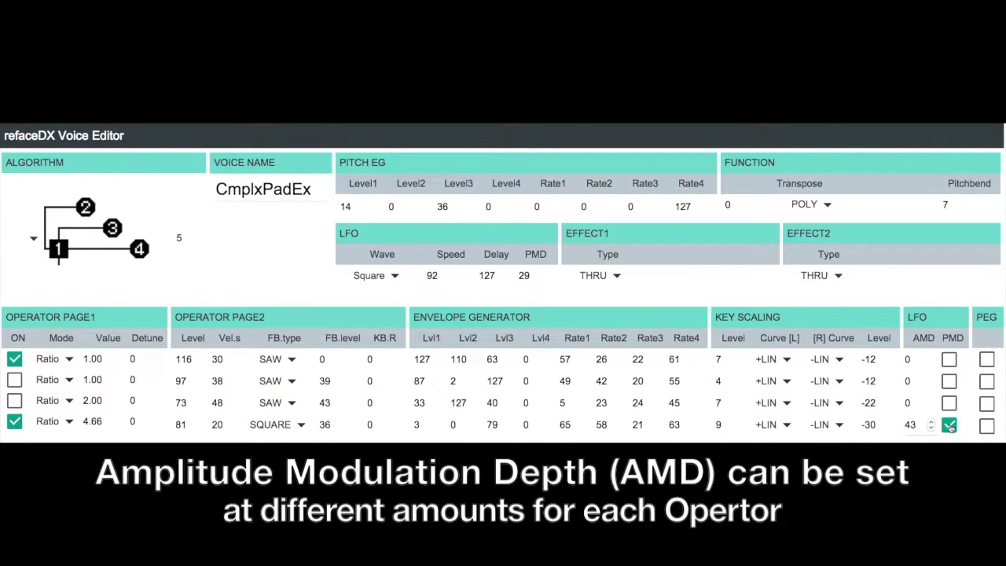
Toggle operator 4's LFO pitch modulation off, on, and off again.
left_click(950, 425)
left_click(949, 425)
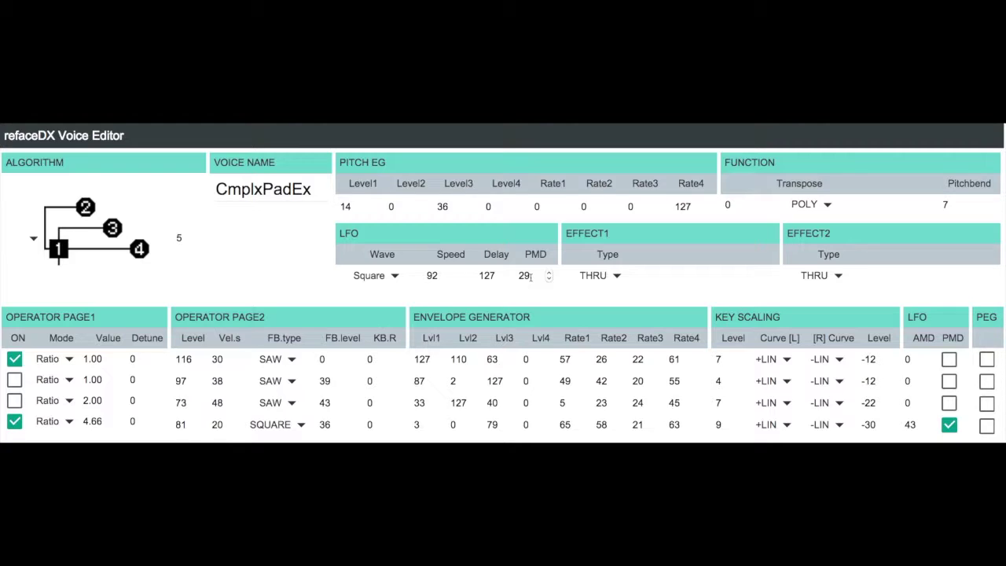
left_click(949, 426)
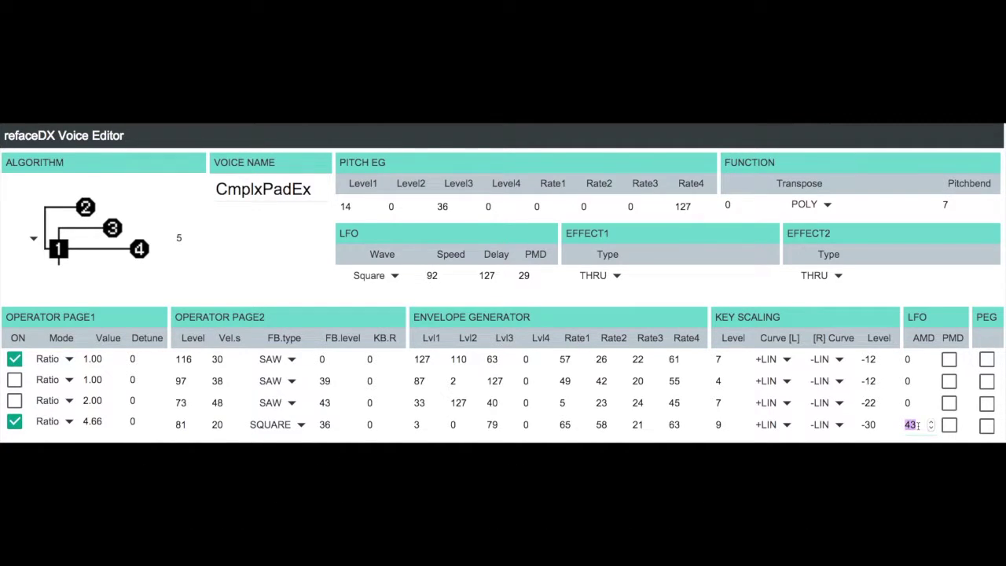
Re-enable operator 4's LFO PMD after briefly toggling it off again.
type("0")
left_click(950, 424)
left_click(949, 425)
left_click(949, 426)
Set operator 4's LFO AMD to 43, then switch operator 4 off.
double_click(908, 425)
type("43")
left_click(971, 429)
left_click(14, 422)
Switch operator 2 on, inspect its envelope Lvl2 value, and turn operator 3 back on.
left_click(15, 380)
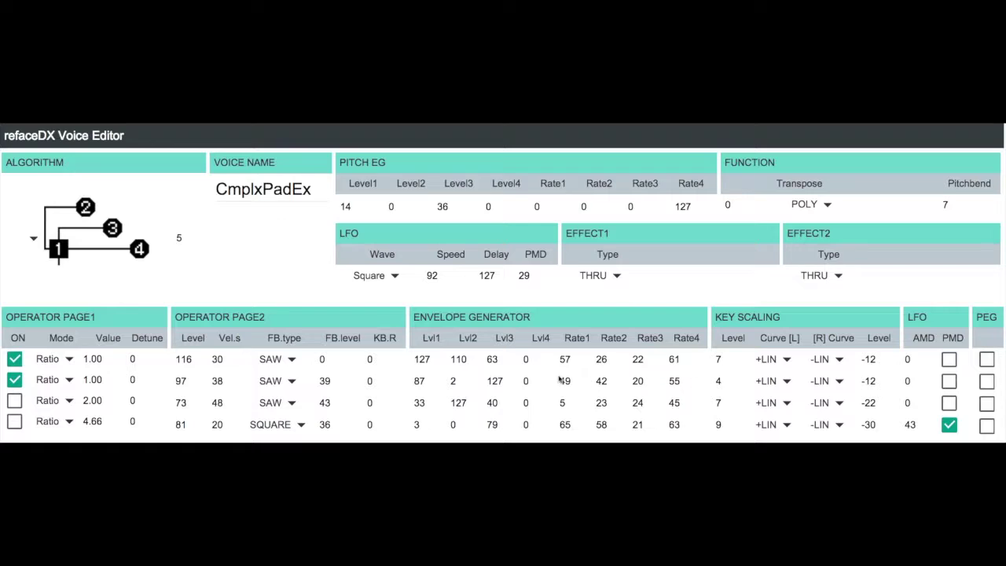
left_click(460, 381)
left_click(15, 402)
Switch operator 4 back on.
left_click(15, 422)
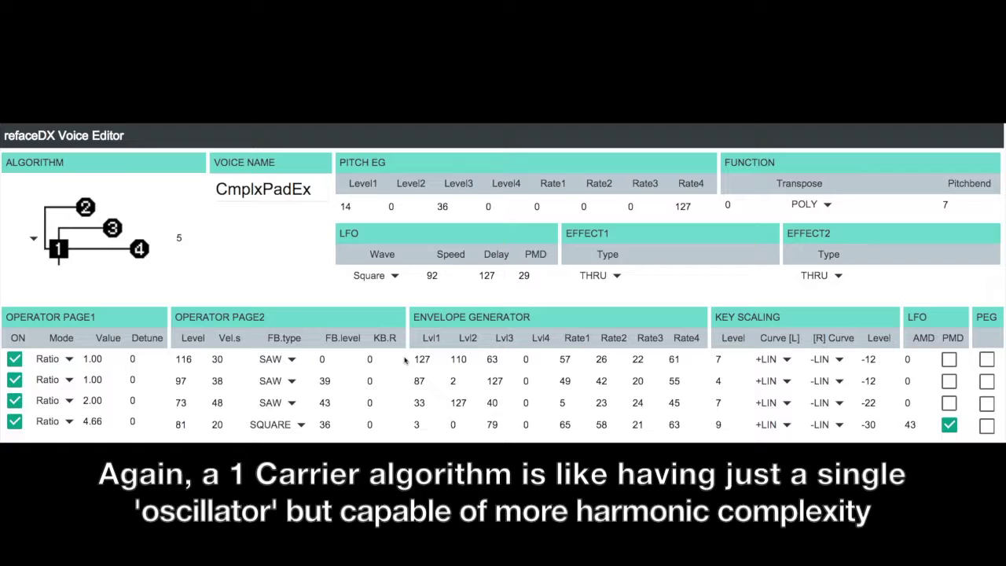
Set Effect 1 type to FLA (flanger) and Effect 2 type to CHO (chorus).
left_click(618, 276)
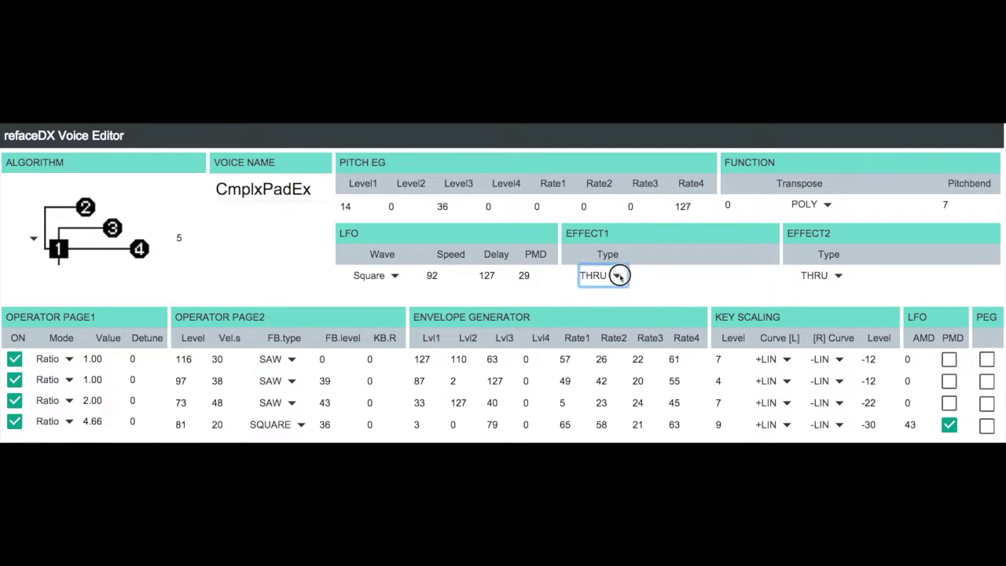
left_click(602, 331)
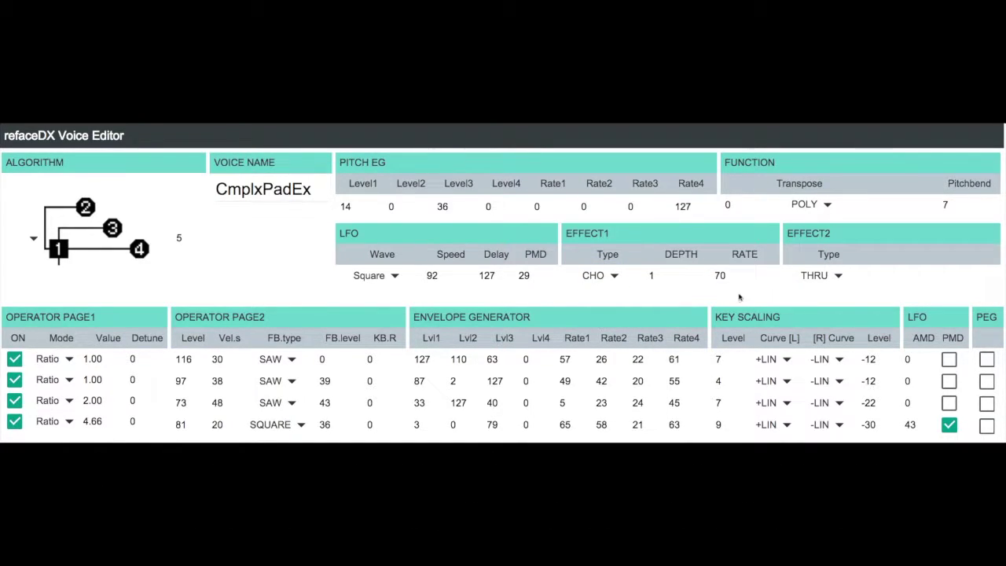
left_click(611, 279)
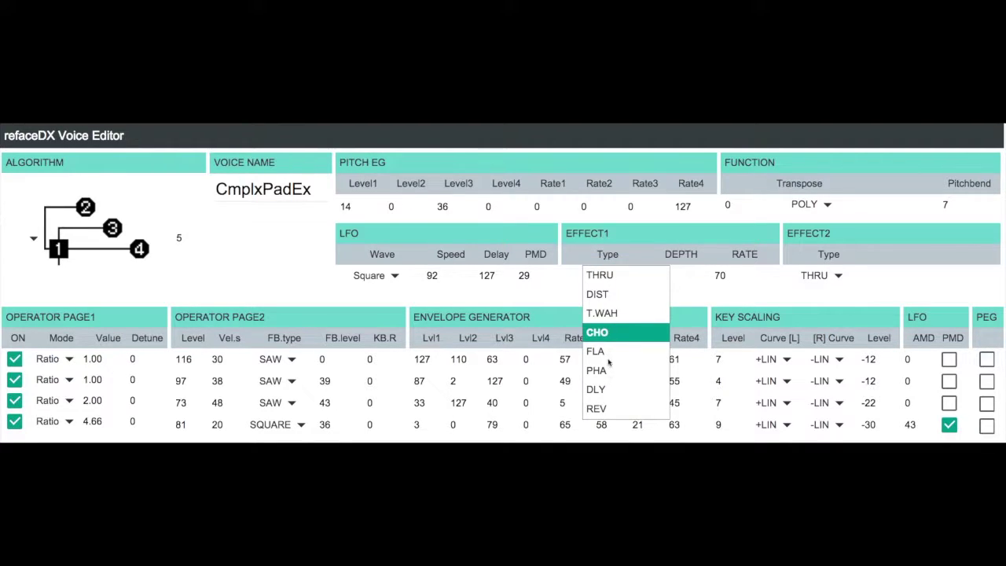
left_click(606, 350)
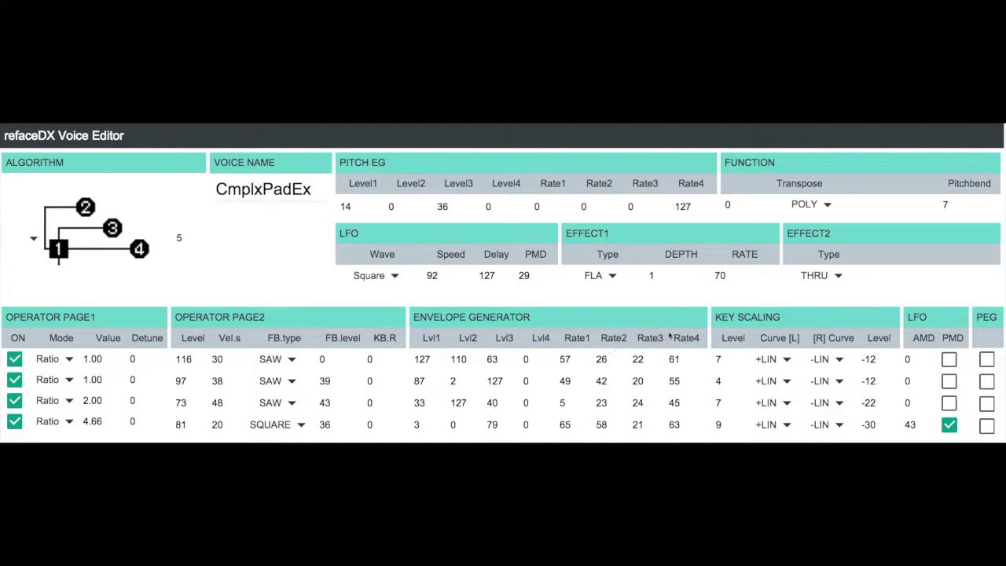
left_click(839, 276)
left_click(831, 335)
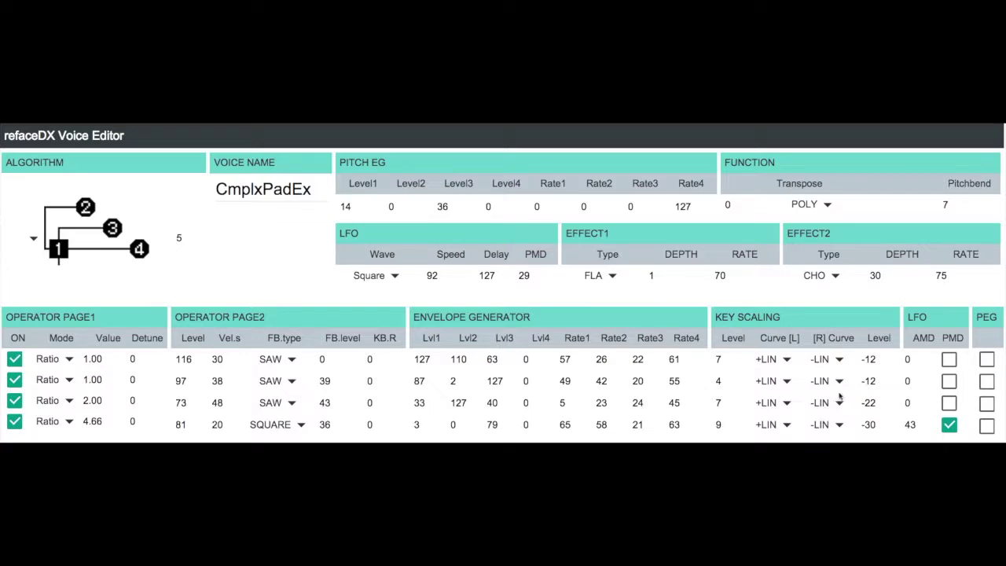